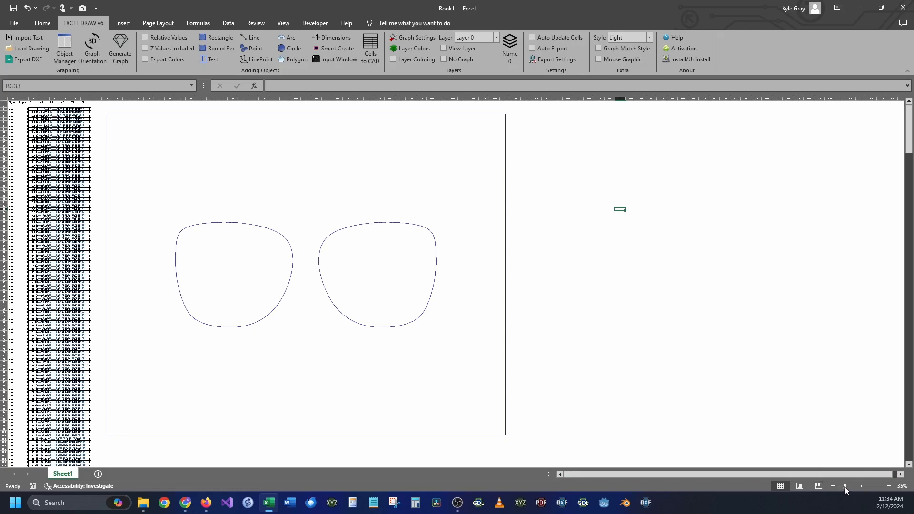
Examine the two lens outlines and their line coordinate rows in the worksheet.
{"action": "left_click", "coordinate": [889, 486]}
{"action": "left_click", "coordinate": [888, 487]}
{"action": "left_click", "coordinate": [889, 486]}
{"action": "left_click", "coordinate": [889, 487]}
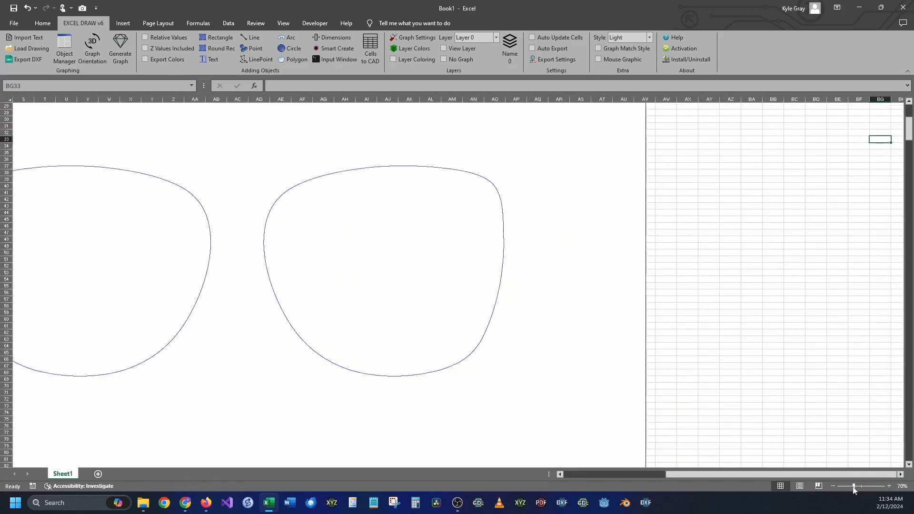
{"action": "left_click_drag", "start_coordinate": [854, 487], "coordinate": [571, 457]}
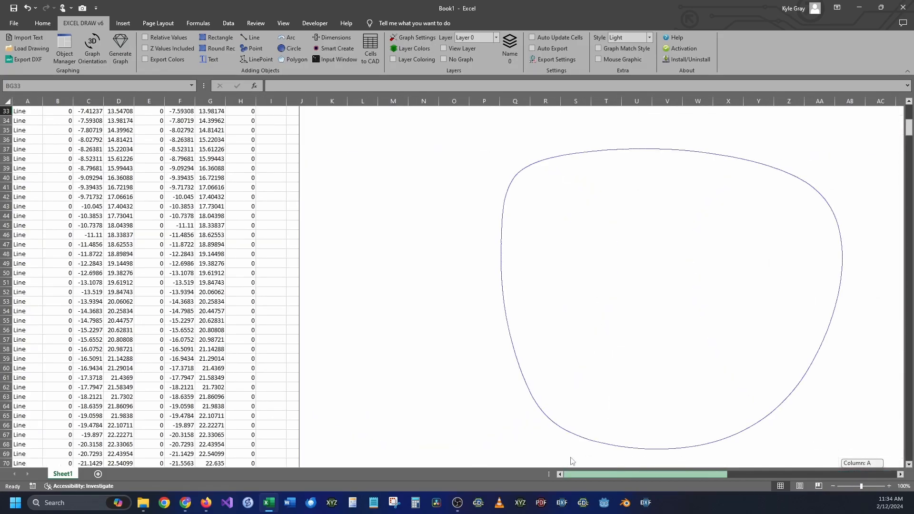
{"action": "mouse_move", "coordinate": [909, 130]}
{"action": "left_mouse_down"}
{"action": "mouse_move", "coordinate": [912, 475]}
{"action": "mouse_move", "coordinate": [910, 119]}
{"action": "left_mouse_up"}
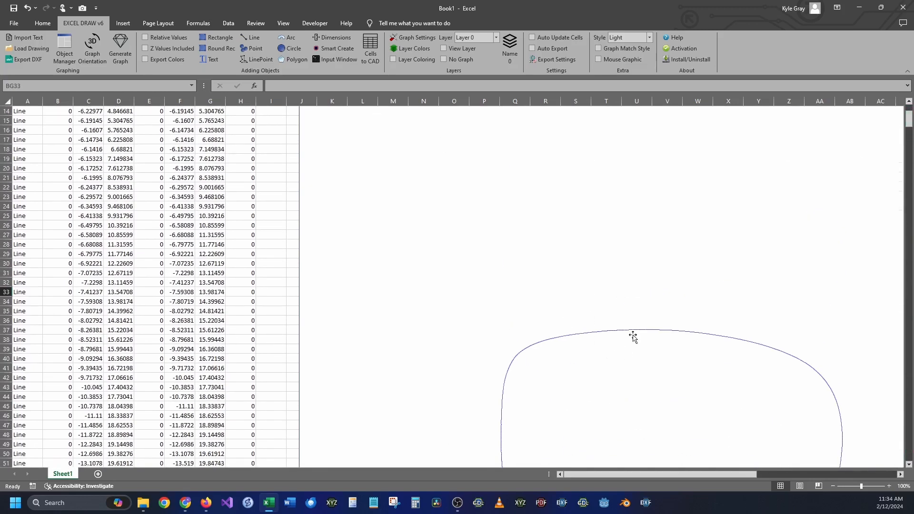
{"action": "left_click_drag", "start_coordinate": [862, 491], "coordinate": [851, 490]}
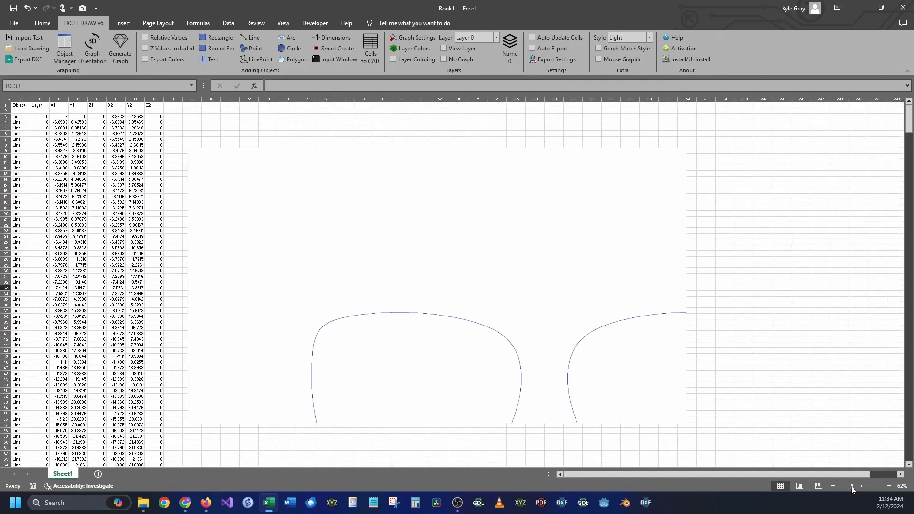
{"action": "scroll", "coordinate": [833, 408], "scroll_direction": "down", "scroll_amount": 5}
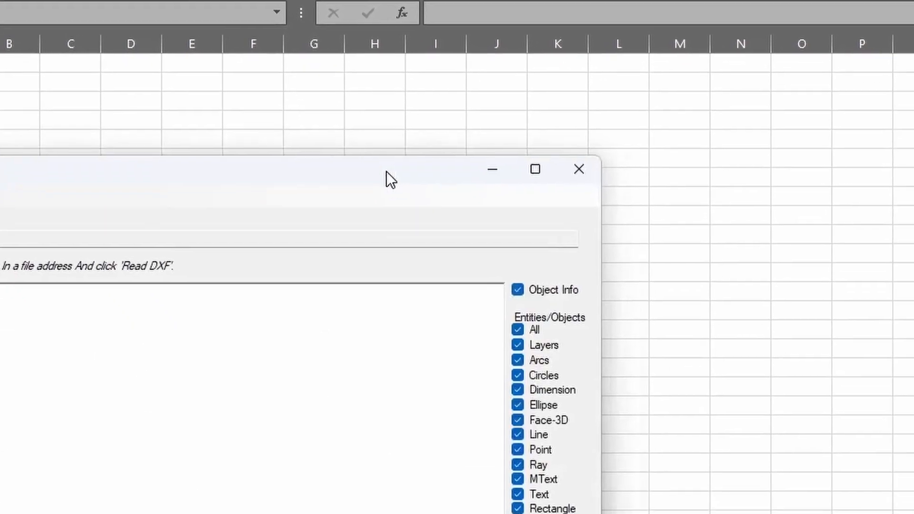
{"action": "left_click_drag", "start_coordinate": [386, 173], "coordinate": [705, 105]}
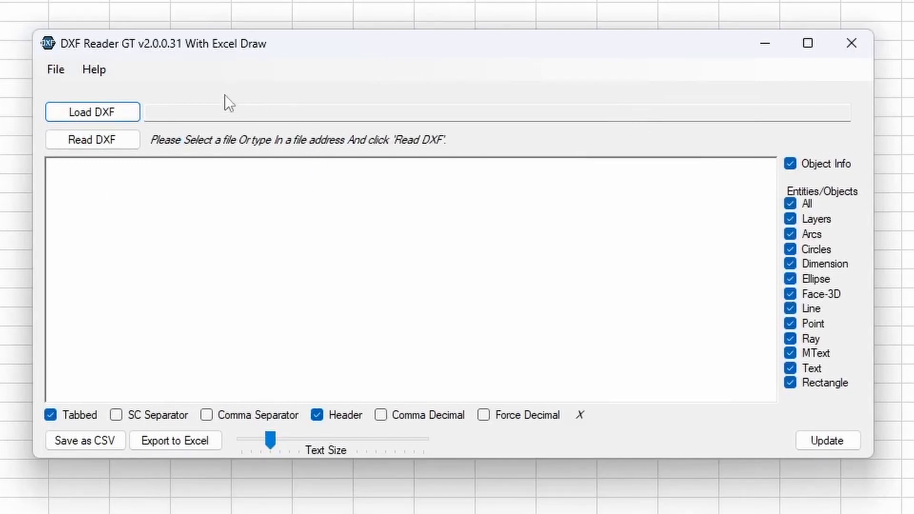
{"action": "left_click_drag", "start_coordinate": [292, 47], "coordinate": [288, 44]}
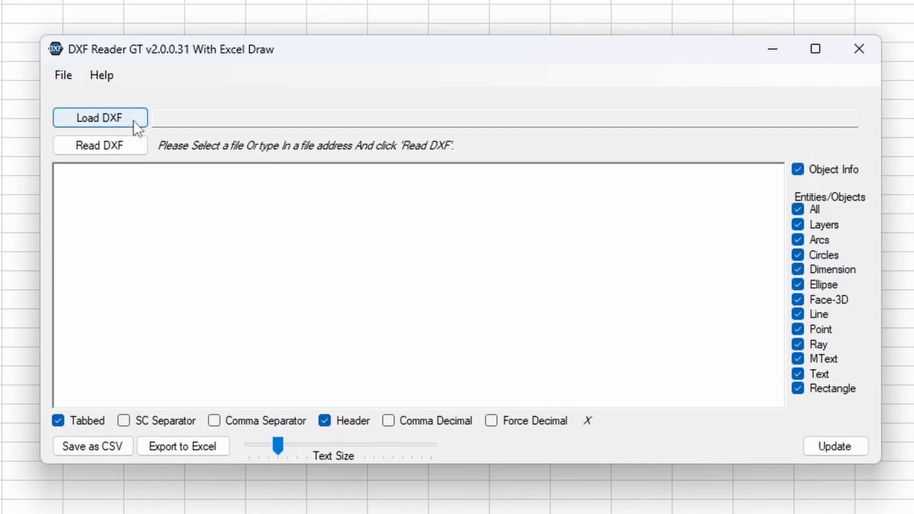
{"action": "left_click", "coordinate": [133, 121]}
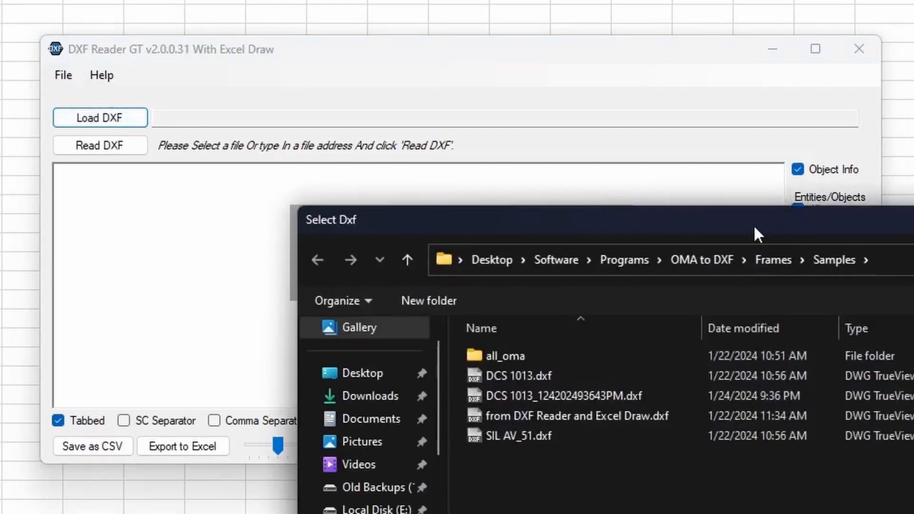
{"action": "left_click_drag", "start_coordinate": [755, 228], "coordinate": [748, 97]}
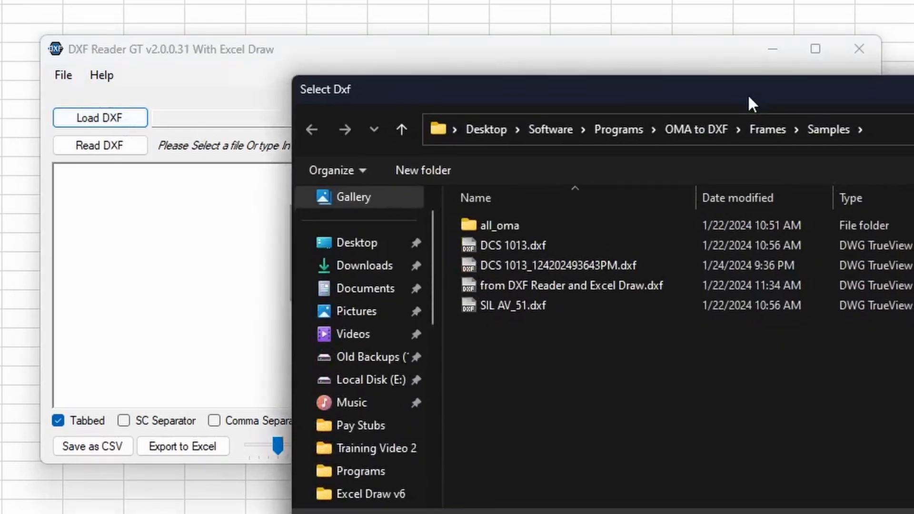
{"action": "left_click", "coordinate": [674, 264]}
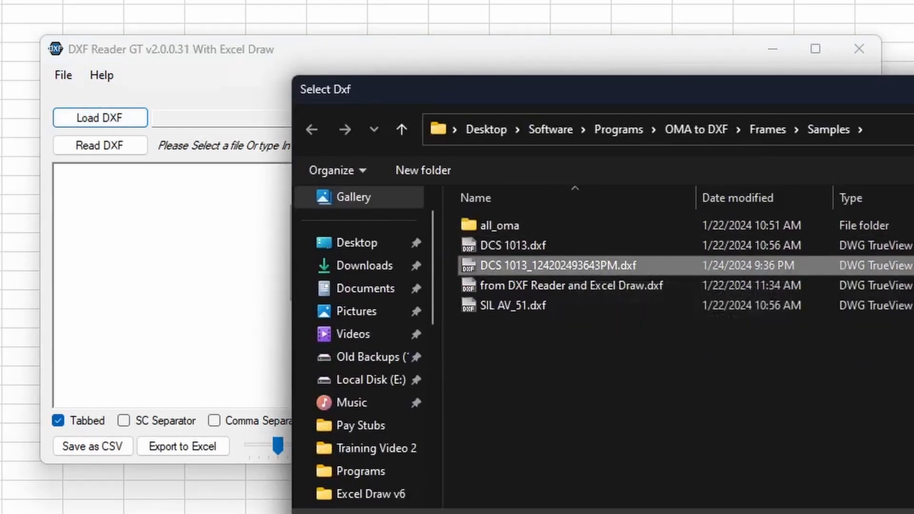
{"action": "key", "text": "Return"}
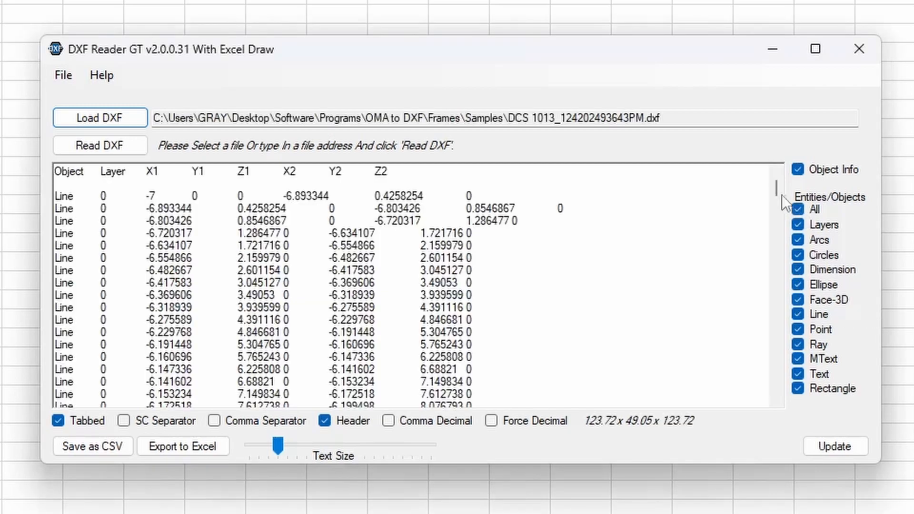
{"action": "mouse_move", "coordinate": [776, 195]}
{"action": "left_mouse_down"}
{"action": "mouse_move", "coordinate": [780, 313]}
{"action": "mouse_move", "coordinate": [769, 395]}
{"action": "mouse_move", "coordinate": [768, 190]}
{"action": "left_mouse_up"}
{"action": "left_click", "coordinate": [88, 450]}
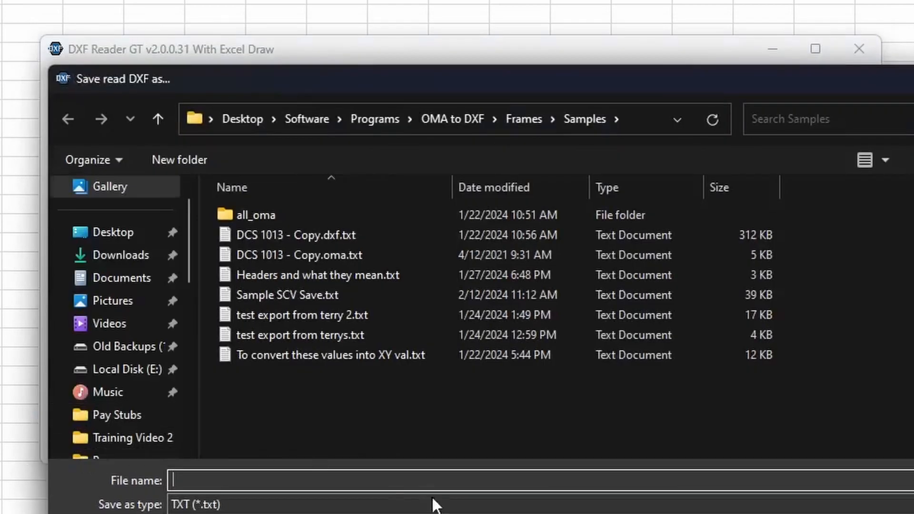
{"action": "key", "text": "Escape"}
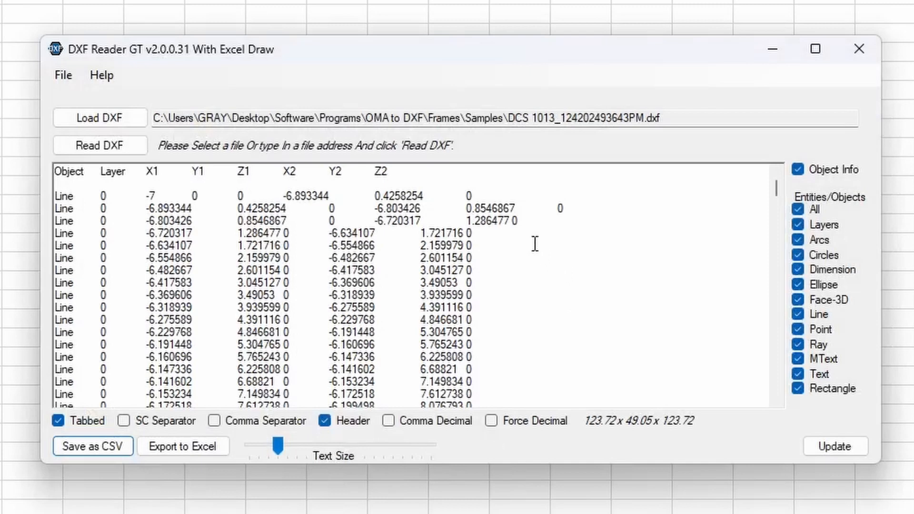
Export the read DXF data to Excel and move the generated graph beside the data columns.
{"action": "left_click", "coordinate": [200, 453]}
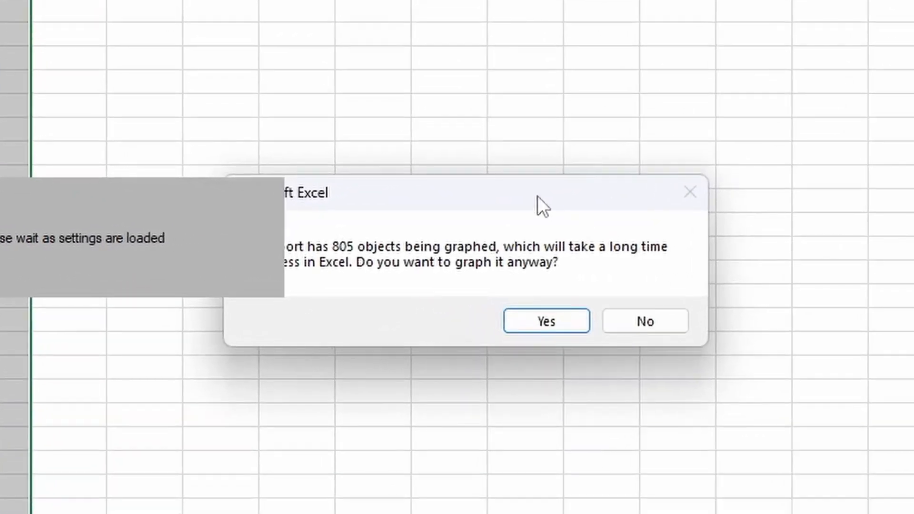
{"action": "left_click_drag", "start_coordinate": [538, 196], "coordinate": [684, 169]}
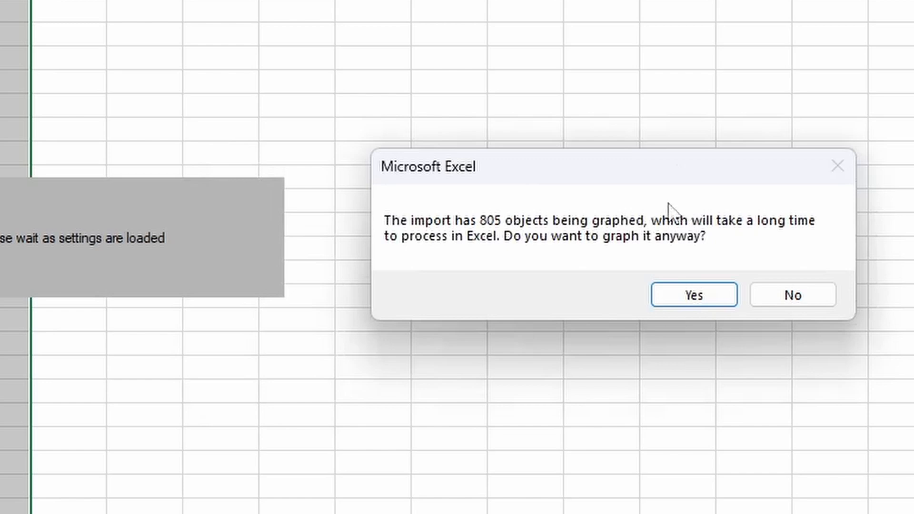
{"action": "left_click_drag", "start_coordinate": [648, 175], "coordinate": [603, 174]}
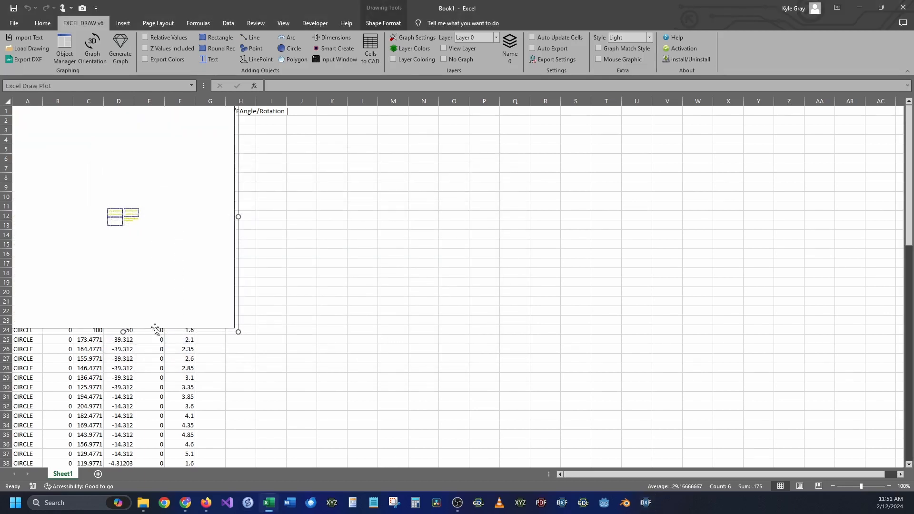
{"action": "mouse_move", "coordinate": [184, 275]}
{"action": "left_mouse_down"}
{"action": "mouse_move", "coordinate": [357, 302]}
{"action": "mouse_move", "coordinate": [391, 289]}
{"action": "mouse_move", "coordinate": [402, 298]}
{"action": "mouse_move", "coordinate": [381, 289]}
{"action": "mouse_move", "coordinate": [393, 291]}
{"action": "left_mouse_up"}
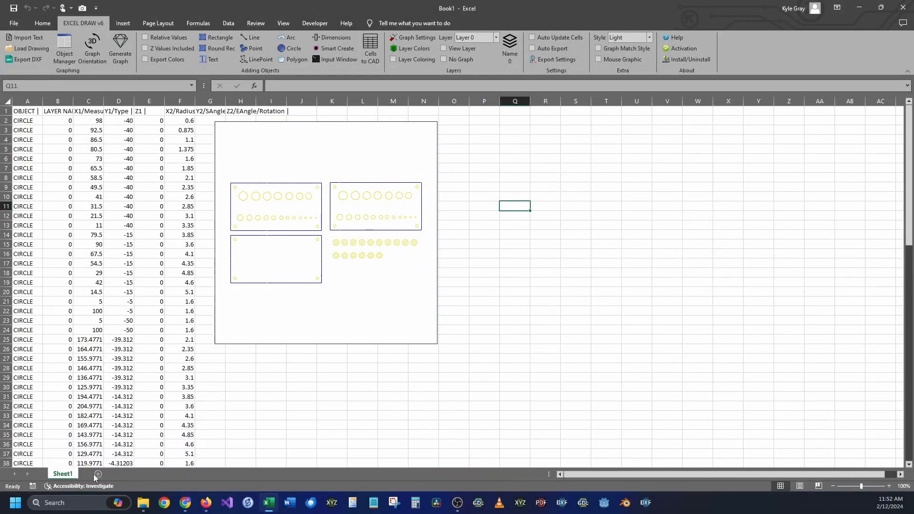
Import the text file Sample Bit Holder.txt into a new worksheet with Excel Draw.
{"action": "left_click", "coordinate": [98, 474]}
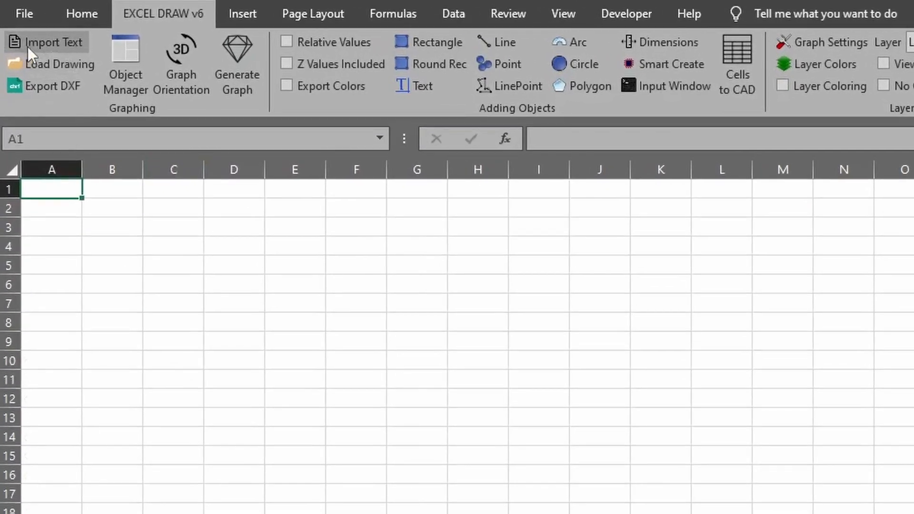
{"action": "left_click", "coordinate": [78, 49]}
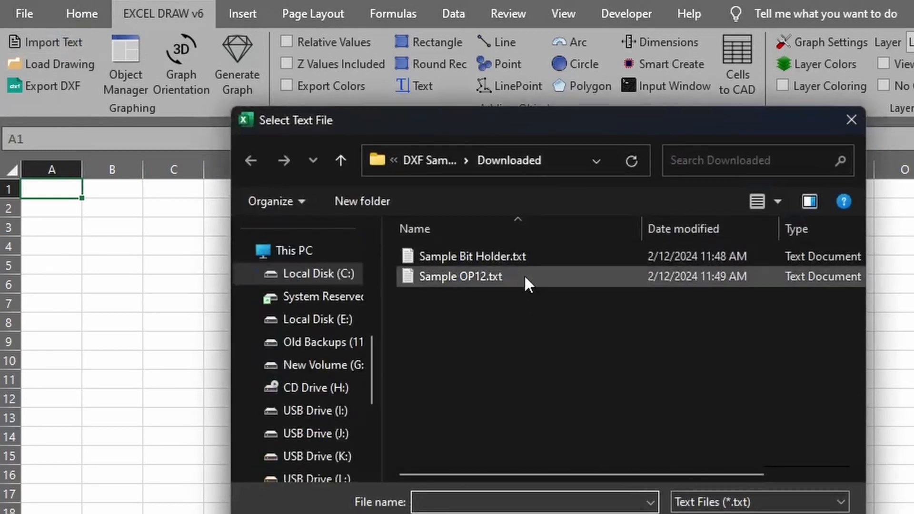
{"action": "left_click", "coordinate": [521, 256]}
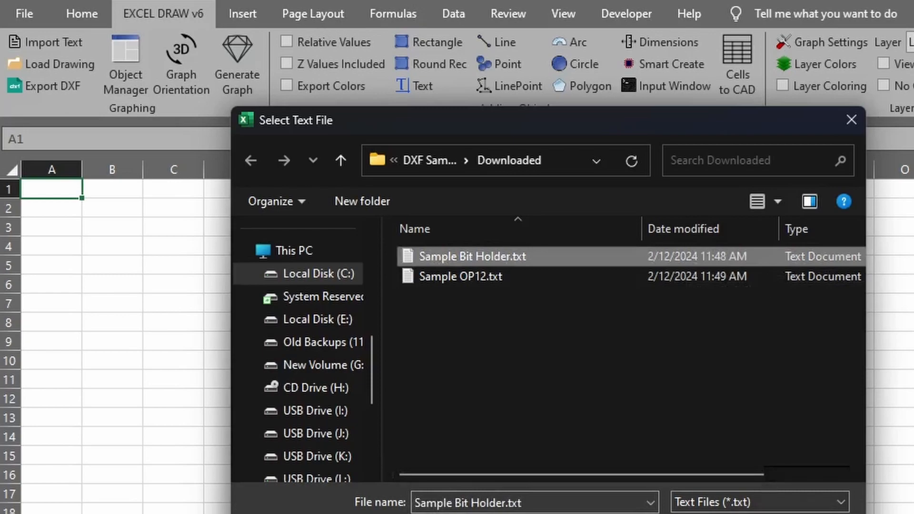
{"action": "left_click", "coordinate": [718, 513]}
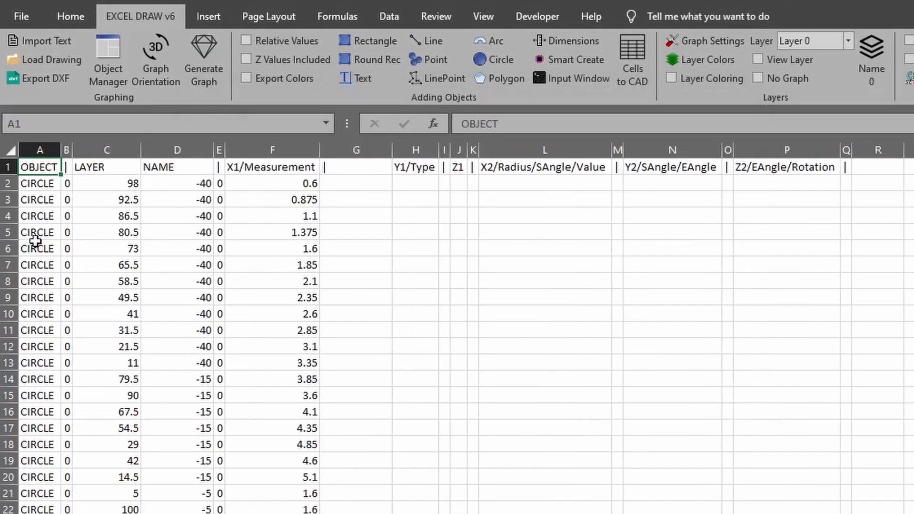
Examine the imported circle rows in columns A to F for their object type, layer, coordinates and radius.
{"action": "left_click_drag", "start_coordinate": [43, 284], "coordinate": [280, 445]}
{"action": "left_click_drag", "start_coordinate": [181, 298], "coordinate": [137, 414]}
{"action": "left_click", "coordinate": [178, 144]}
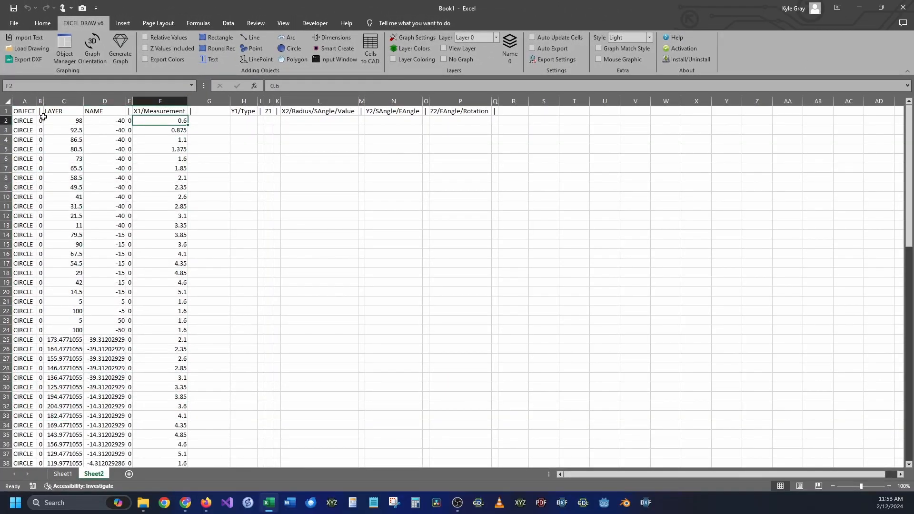
{"action": "left_click_drag", "start_coordinate": [35, 142], "coordinate": [214, 156]}
{"action": "left_click_drag", "start_coordinate": [167, 129], "coordinate": [186, 371]}
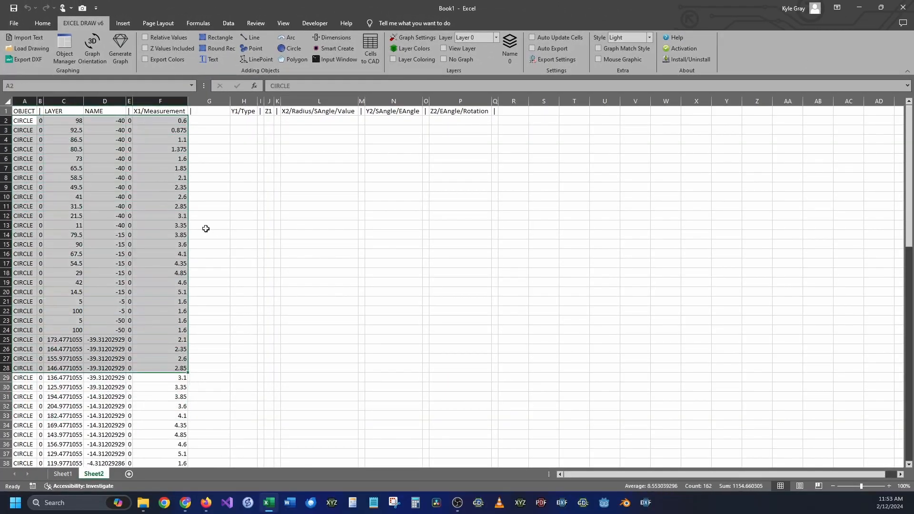
{"action": "scroll", "coordinate": [210, 226], "scroll_direction": "down", "scroll_amount": 1}
{"action": "scroll", "coordinate": [217, 224], "scroll_direction": "up", "scroll_amount": 1}
{"action": "left_click", "coordinate": [206, 196]}
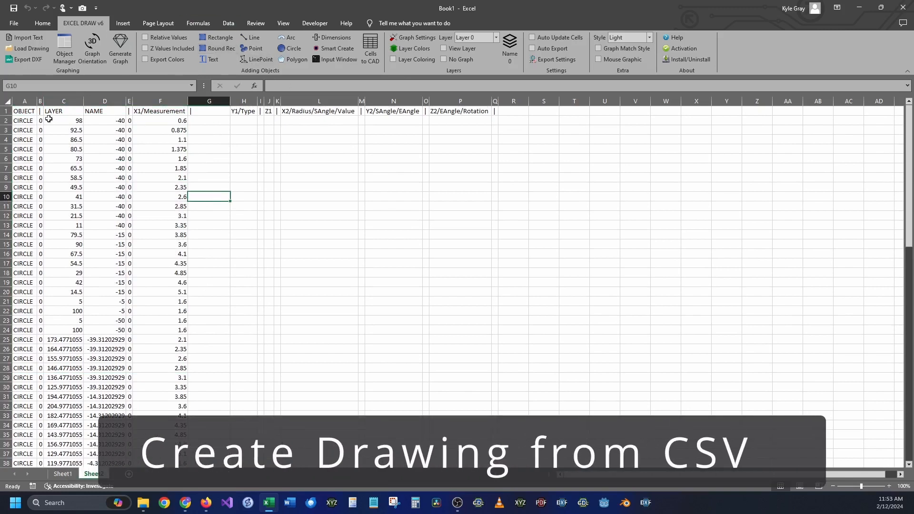
Delete the layer value column B from the imported data.
{"action": "left_click", "coordinate": [40, 100]}
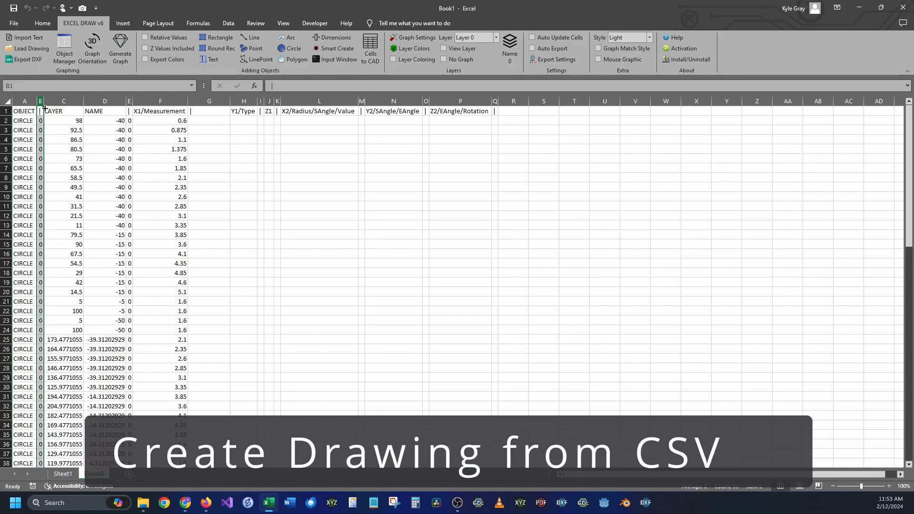
{"action": "right_click", "coordinate": [41, 101]}
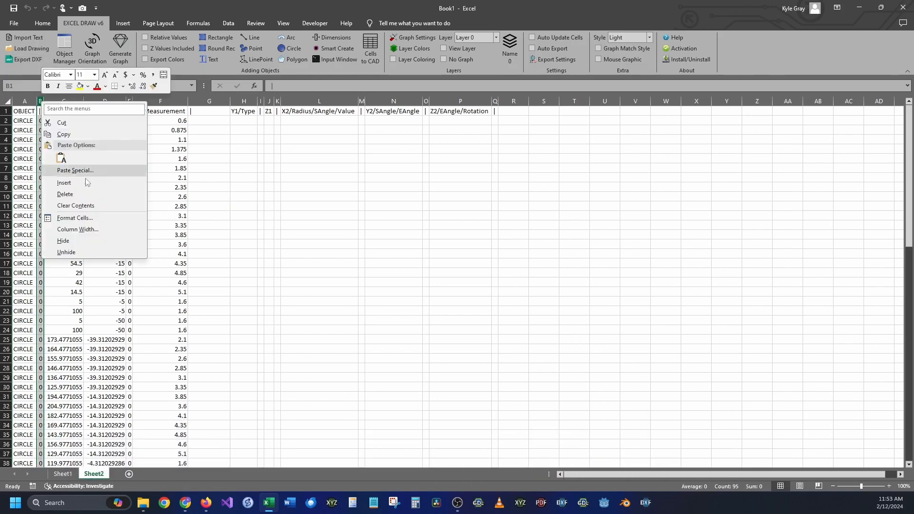
{"action": "left_click", "coordinate": [85, 194]}
Generate the drawing from the object rows A2:G95 using Smart Create with Z values included.
{"action": "left_click_drag", "start_coordinate": [23, 123], "coordinate": [241, 265]}
{"action": "scroll", "coordinate": [318, 226], "scroll_direction": "up", "scroll_amount": 19}
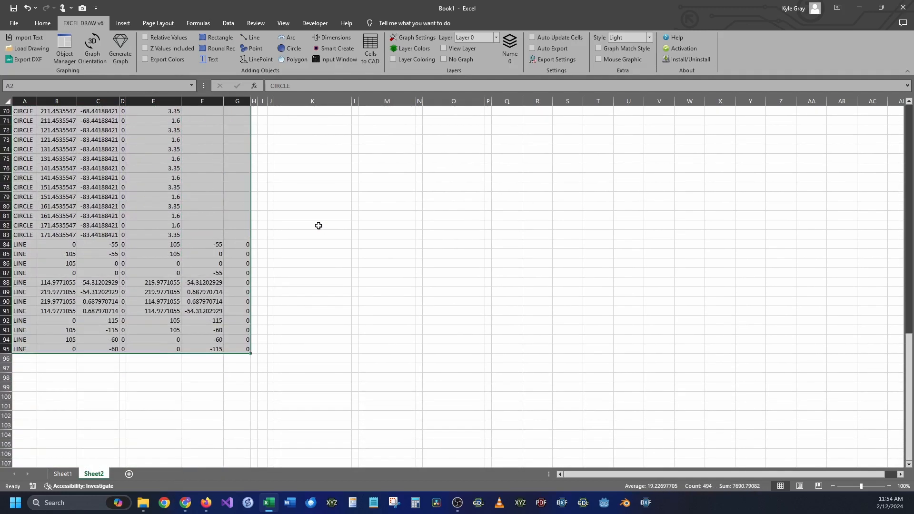
{"action": "scroll", "coordinate": [319, 226], "scroll_direction": "up", "scroll_amount": 7}
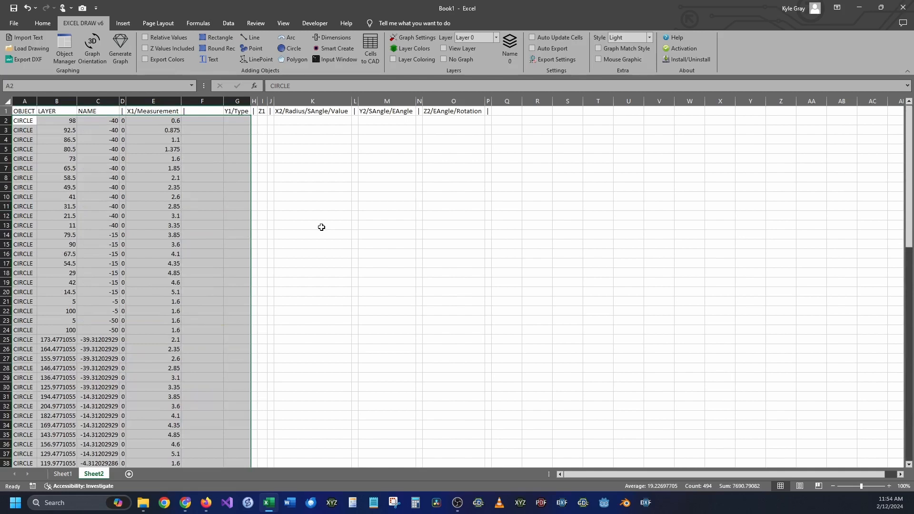
{"action": "left_click", "coordinate": [158, 48]}
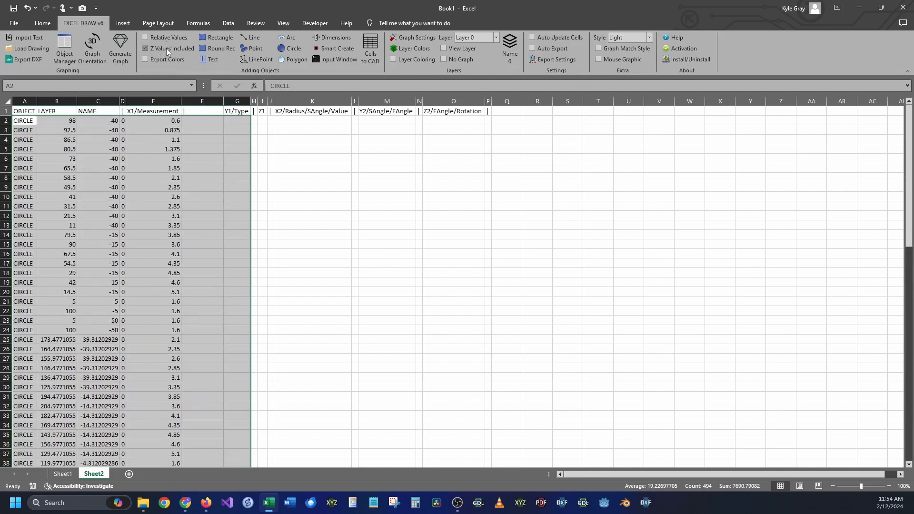
{"action": "left_click", "coordinate": [334, 47]}
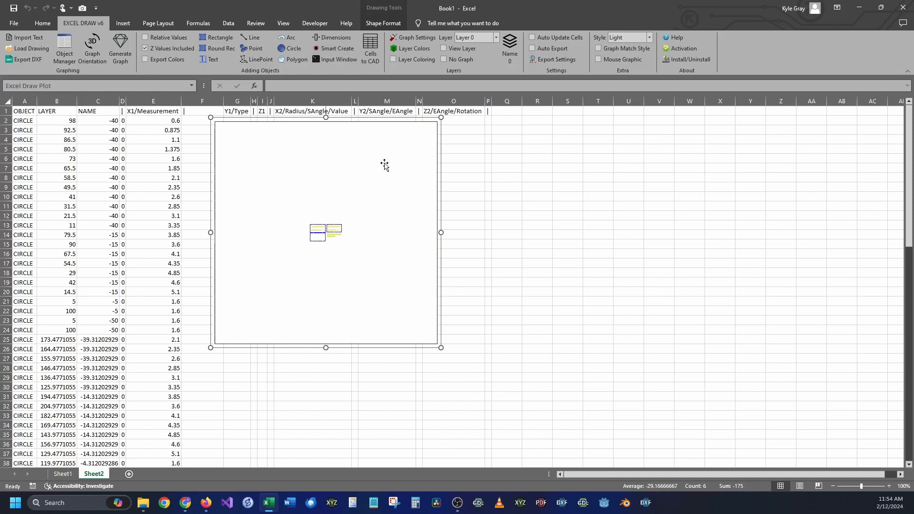
{"action": "left_click_drag", "start_coordinate": [385, 164], "coordinate": [388, 169]}
{"action": "left_click", "coordinate": [488, 149]}
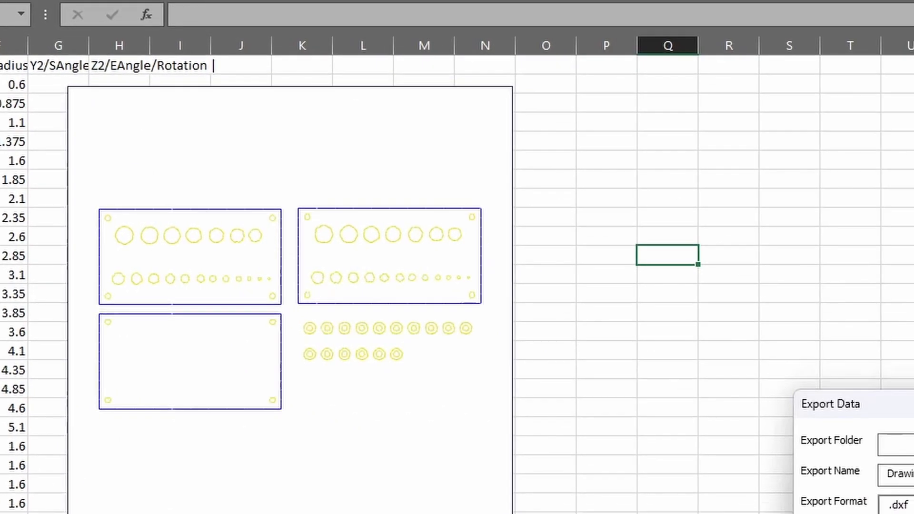
Set the export folder to the Excel Draw\DXF Samples\Downloaded path in the Export Data form.
{"action": "key", "text": "ctrl+v"}
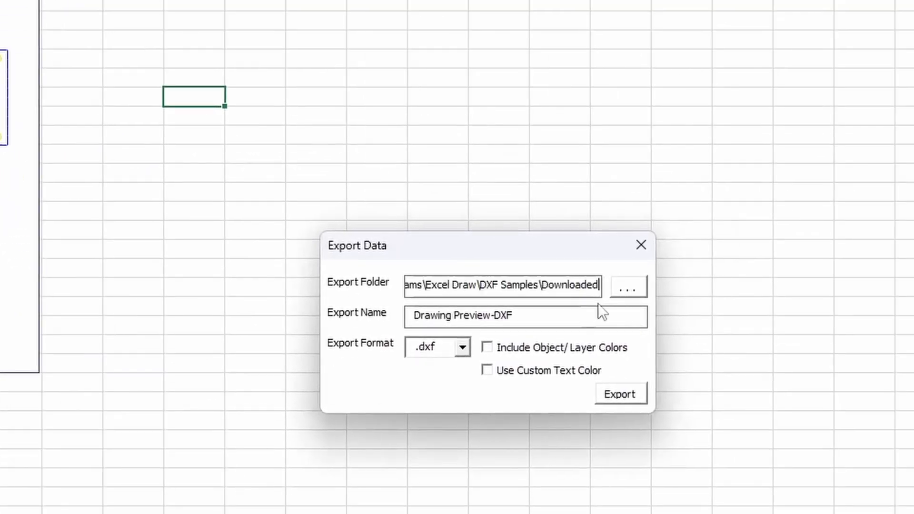
{"action": "left_click_drag", "start_coordinate": [589, 291], "coordinate": [350, 291]}
{"action": "left_click", "coordinate": [586, 320]}
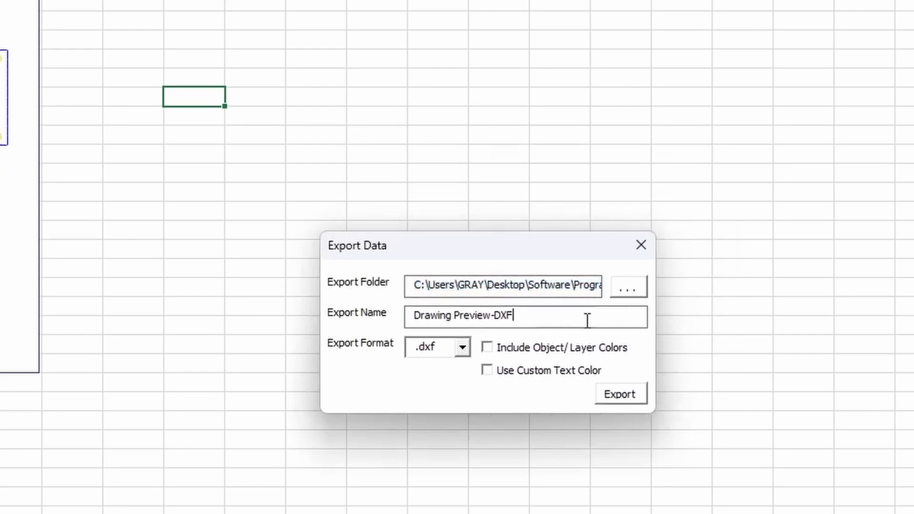
{"action": "left_click", "coordinate": [536, 290]}
{"action": "left_click_drag", "start_coordinate": [548, 292], "coordinate": [687, 284]}
{"action": "left_click", "coordinate": [627, 288]}
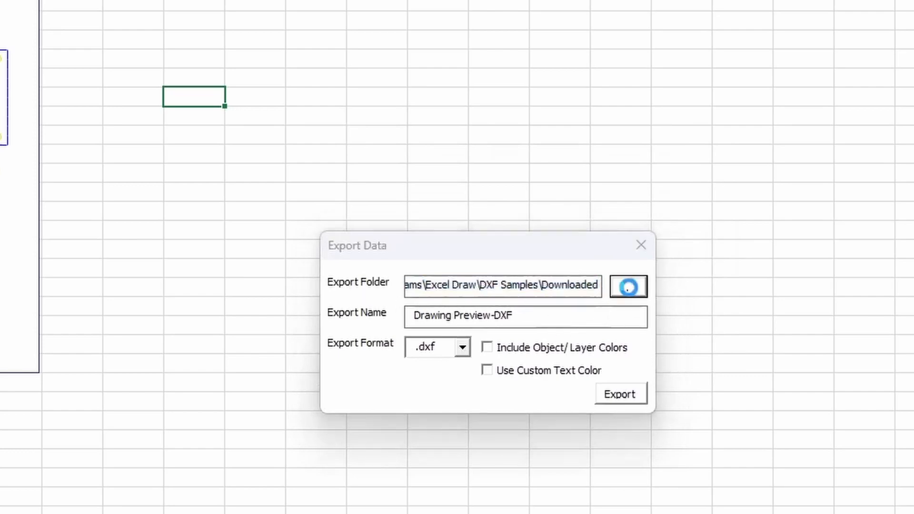
{"action": "left_click", "coordinate": [913, 167]}
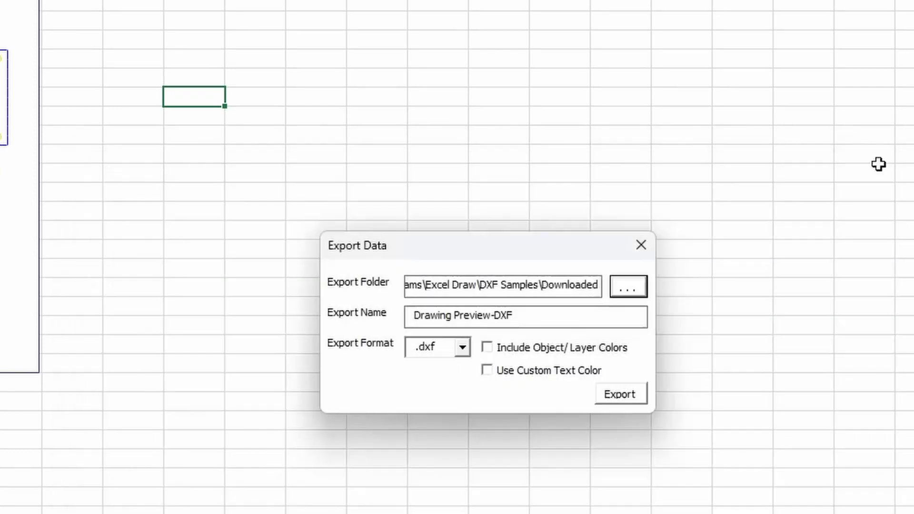
{"action": "left_click_drag", "start_coordinate": [557, 312], "coordinate": [422, 308]}
{"action": "left_click", "coordinate": [557, 318]}
{"action": "left_click_drag", "start_coordinate": [493, 243], "coordinate": [429, 220]}
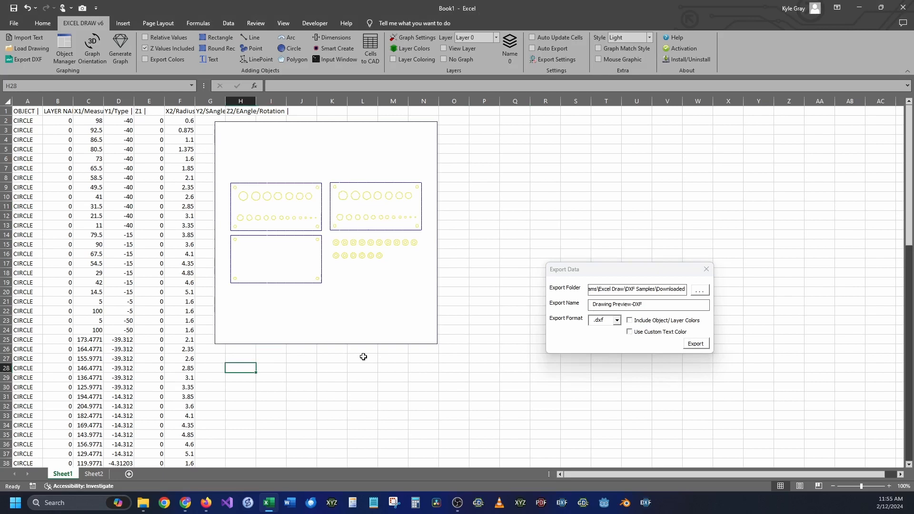
Enter 0, 125, 0, Sample Text, 5 and 5 across cells H28:M28 and add them to the drawing as a text object.
{"action": "type", "text": "0\t125\t0\tSample Te\t5\t5"}
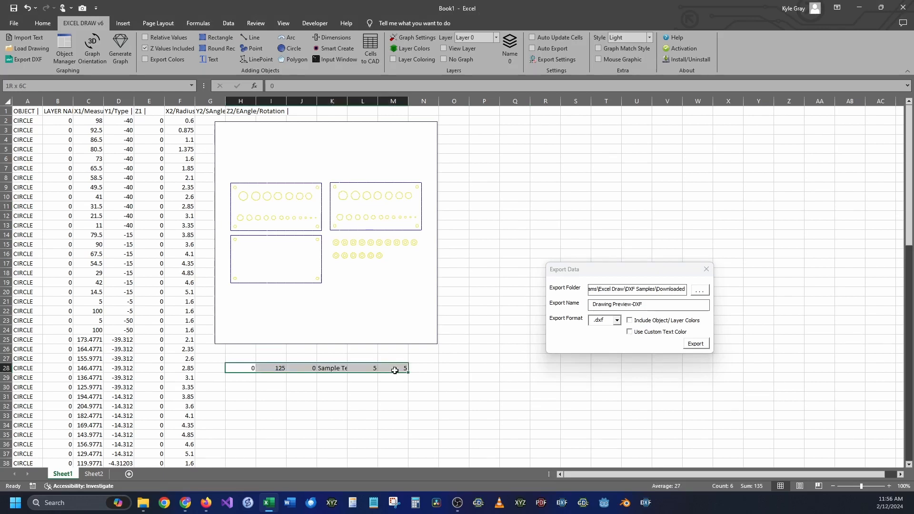
{"action": "left_click", "coordinate": [204, 59]}
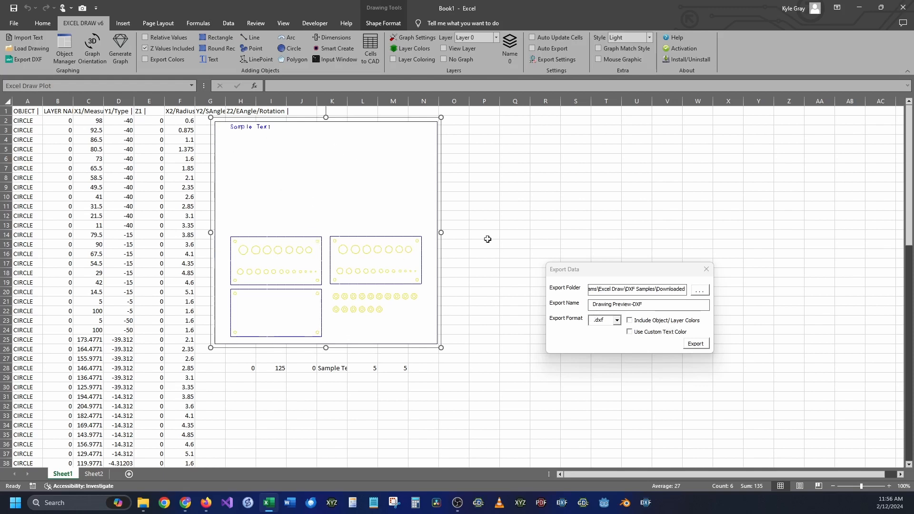
Export the drawing as a .dxf file with Use Custom Text Color enabled, and open the exported document.
{"action": "left_click", "coordinate": [630, 333]}
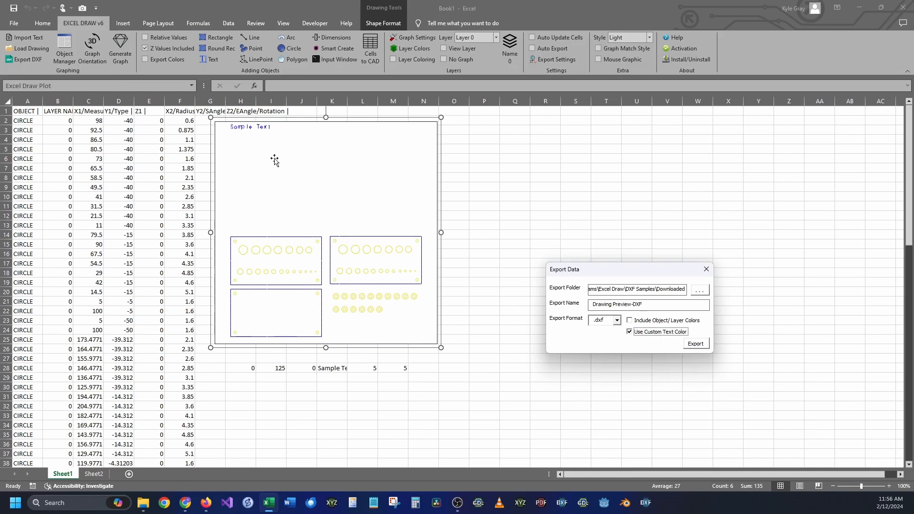
{"action": "left_click", "coordinate": [704, 348]}
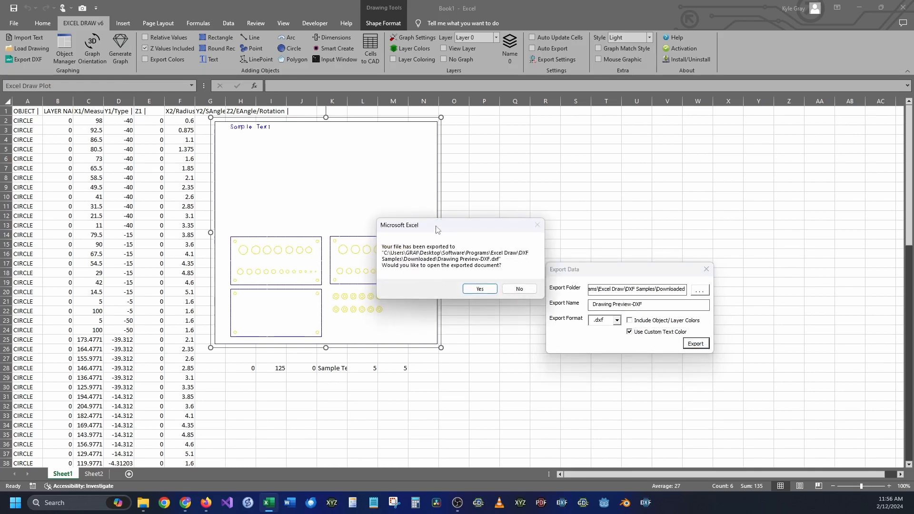
{"action": "left_click_drag", "start_coordinate": [437, 229], "coordinate": [514, 192]}
{"action": "left_click", "coordinate": [556, 251]}
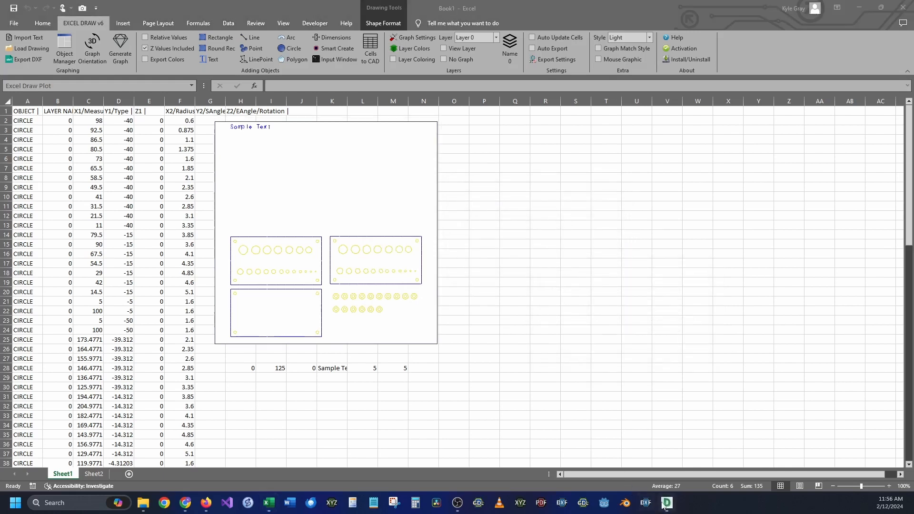
Switch to Autodesk DWG TrueView and examine the exported Drawing Preview-DXF.dxf, including the color of its Sample Text.
{"action": "mouse_move", "coordinate": [667, 504]}
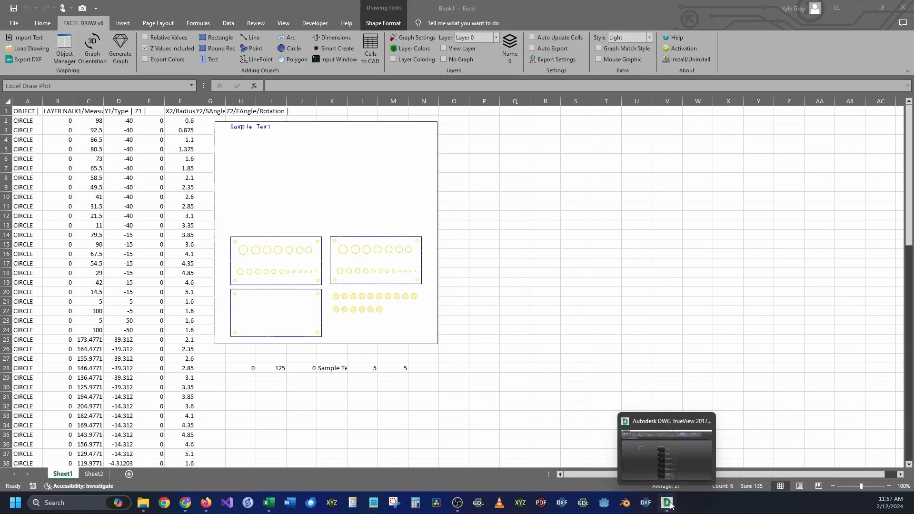
{"action": "left_click", "coordinate": [716, 457]}
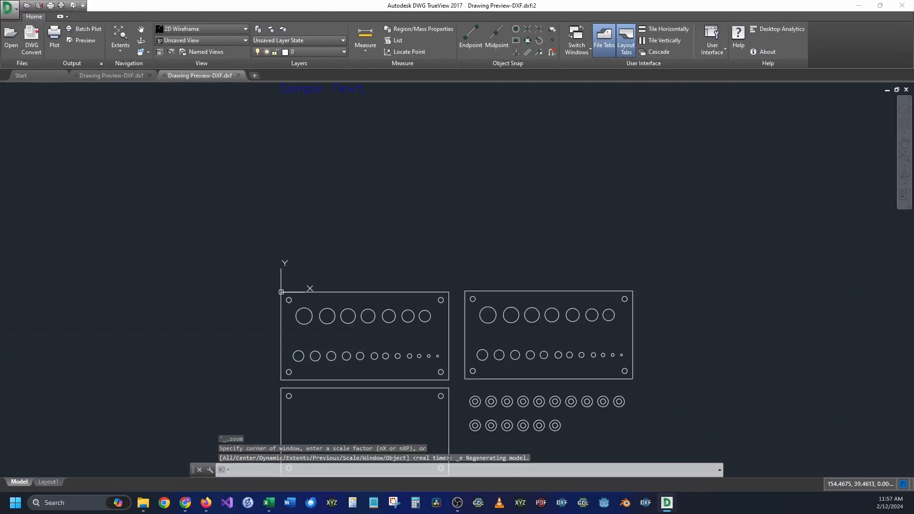
{"action": "scroll", "coordinate": [392, 193], "scroll_direction": "down", "scroll_amount": 2}
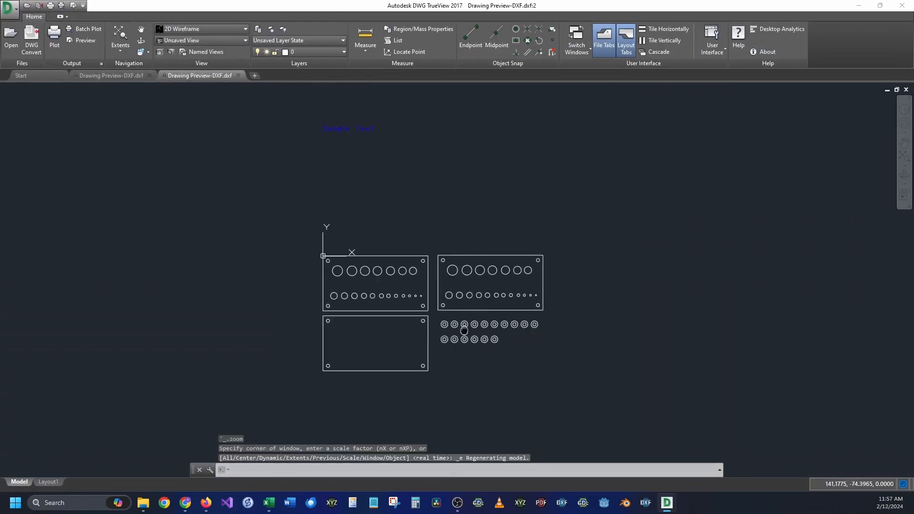
{"action": "mouse_move", "coordinate": [464, 330]}
{"action": "left_mouse_down"}
{"action": "mouse_move", "coordinate": [436, 326]}
{"action": "mouse_move", "coordinate": [464, 344]}
{"action": "left_mouse_up"}
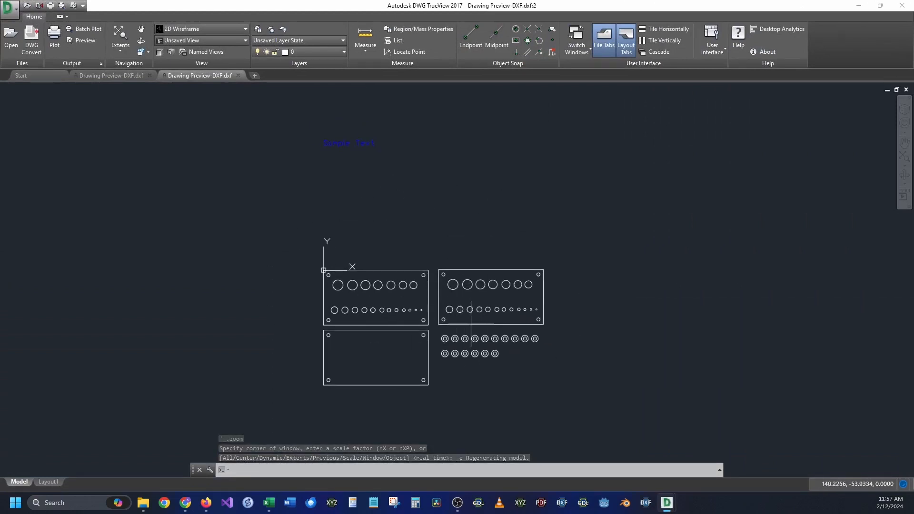
{"action": "scroll", "coordinate": [345, 140], "scroll_direction": "up", "scroll_amount": 4}
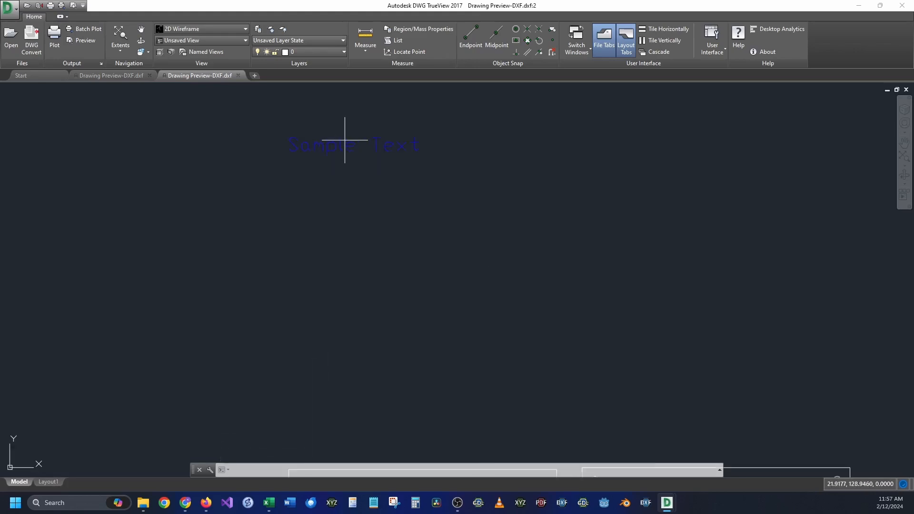